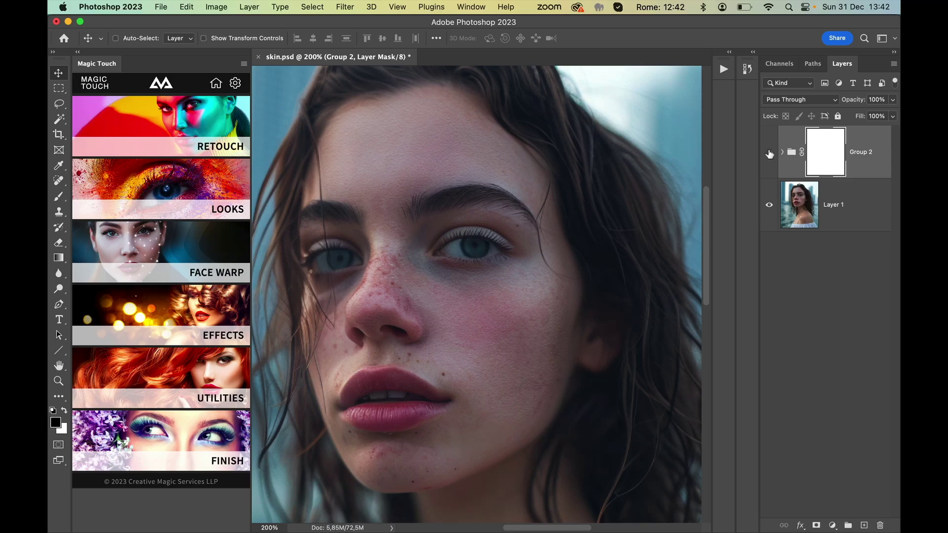
Compare Group 2's retouch against the original skin and lower its fill to 67%.
click(769, 155)
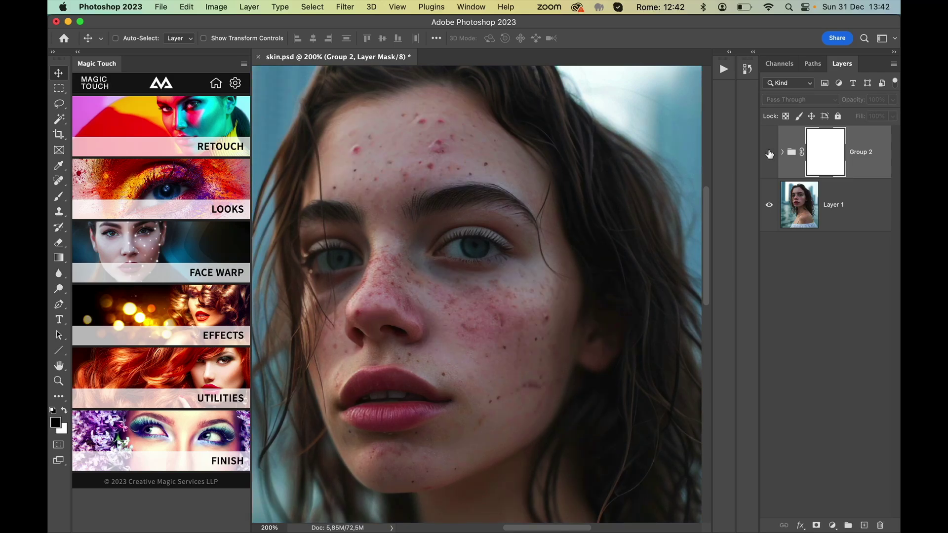
click(769, 154)
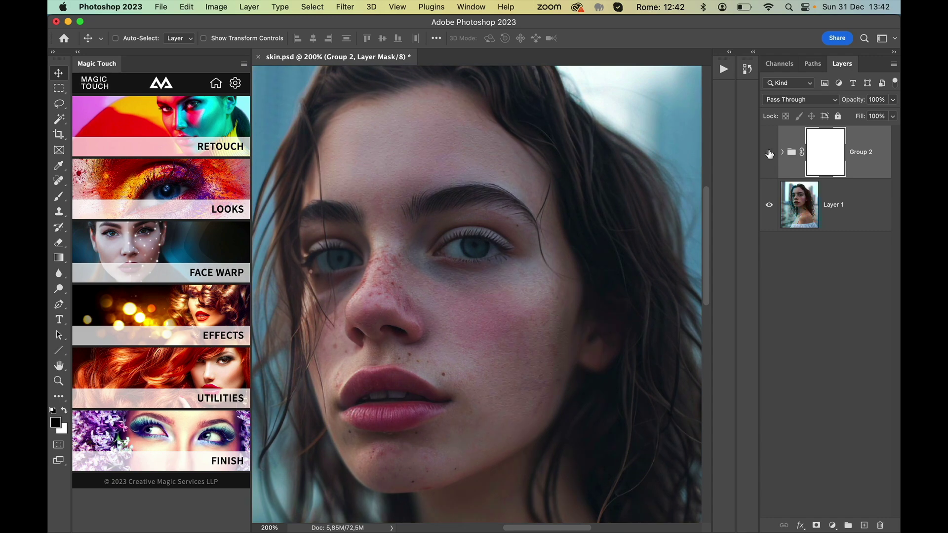
click(770, 155)
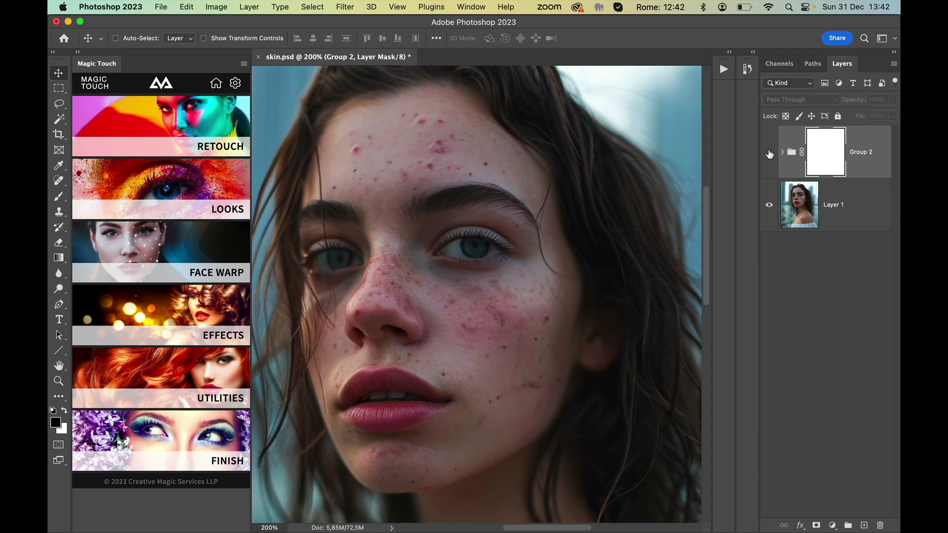
click(769, 155)
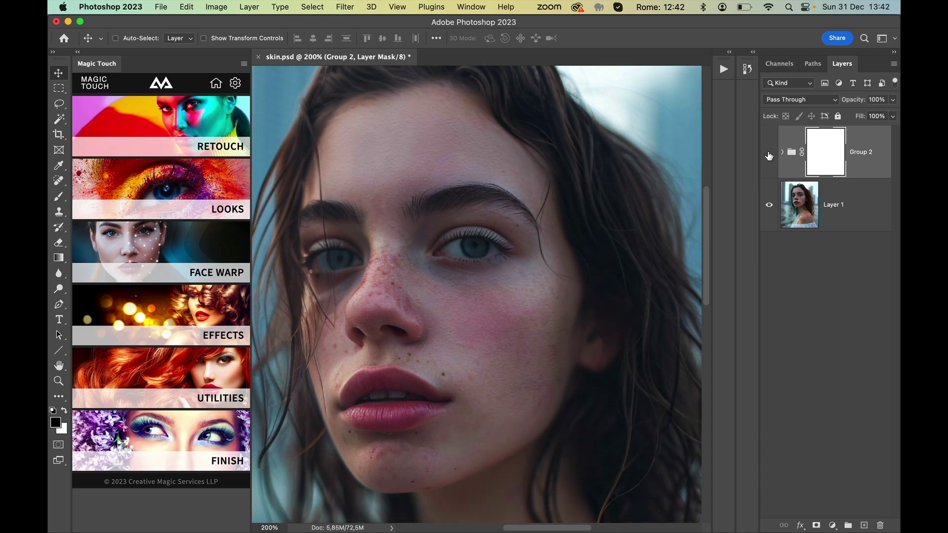
click(770, 155)
click(769, 155)
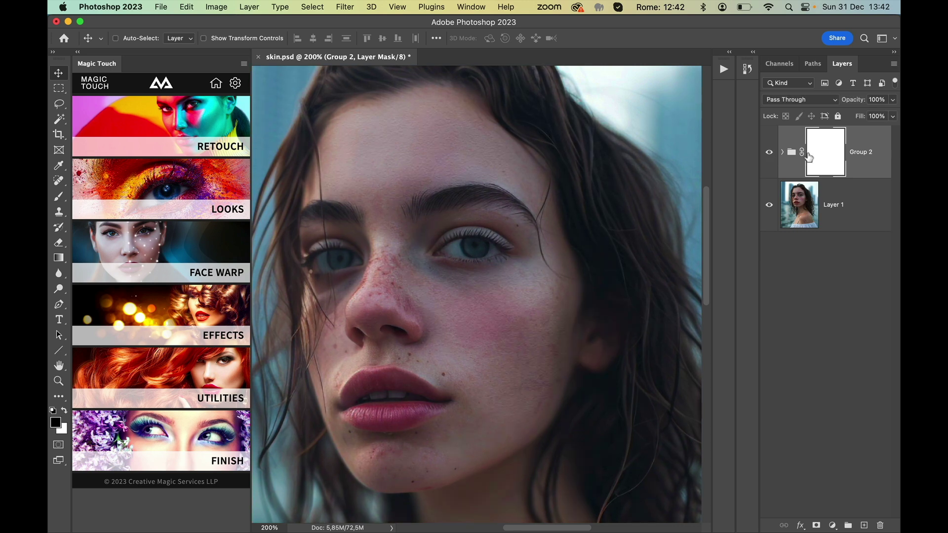
click(893, 116)
mouse_move(893, 129)
mouse_down()
mouse_move(851, 132)
mouse_move(897, 132)
mouse_up()
Select Group 2 itself, recheck it against the original, then delete the group.
click(872, 168)
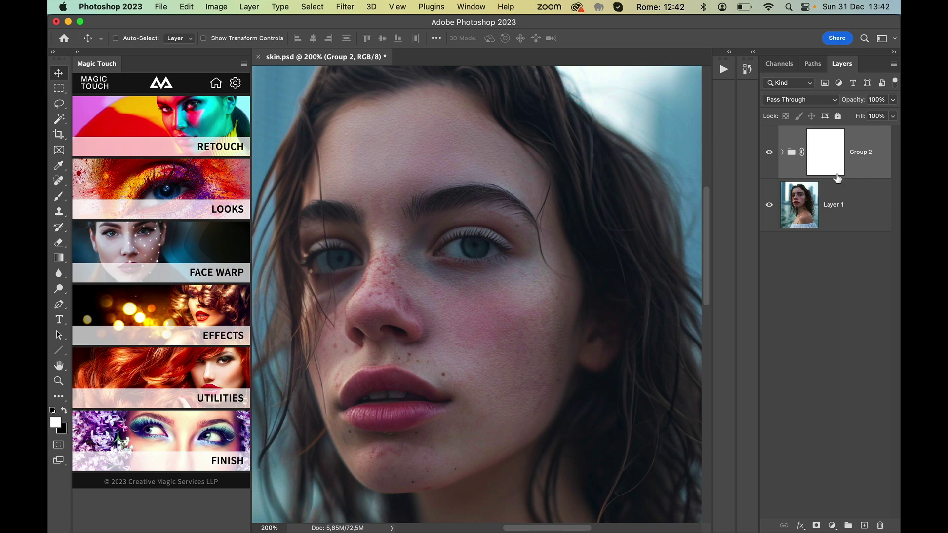
click(769, 154)
click(768, 153)
click(769, 154)
click(768, 154)
mouse_move(868, 157)
mouse_down()
mouse_move(861, 271)
mouse_move(868, 508)
mouse_move(877, 526)
mouse_up()
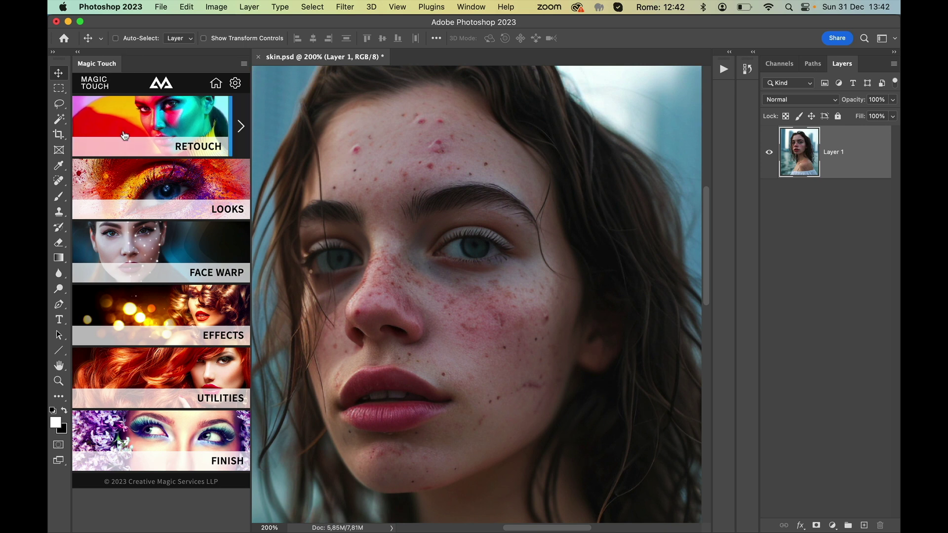
Show Magic Touch's Retouch page and scroll down to the Skin tools, including Remove Acne.
click(188, 124)
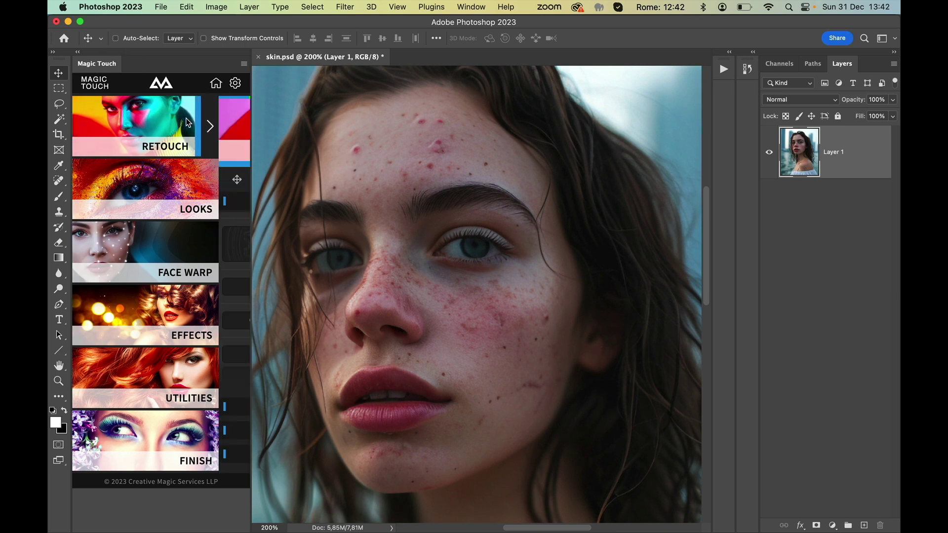
scroll(186, 298, down, 3)
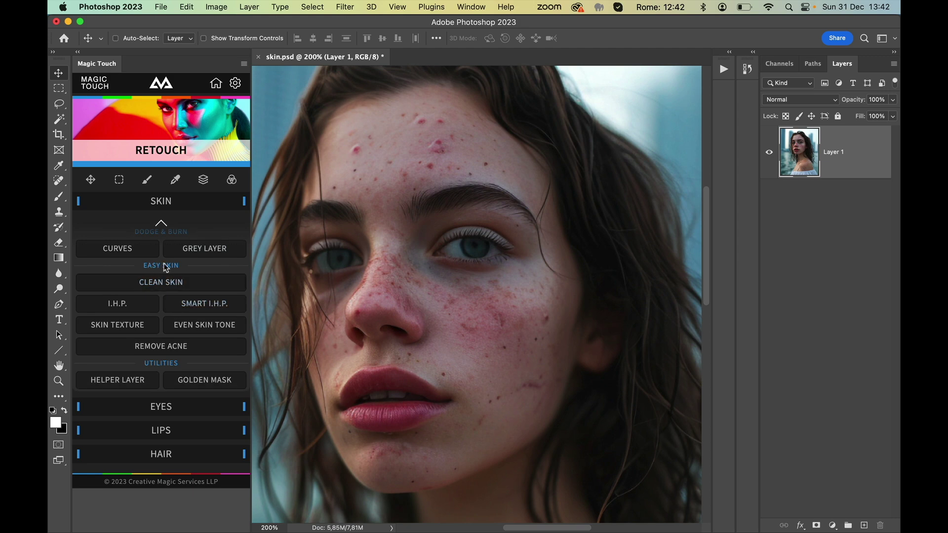
scroll(174, 291, down, 1)
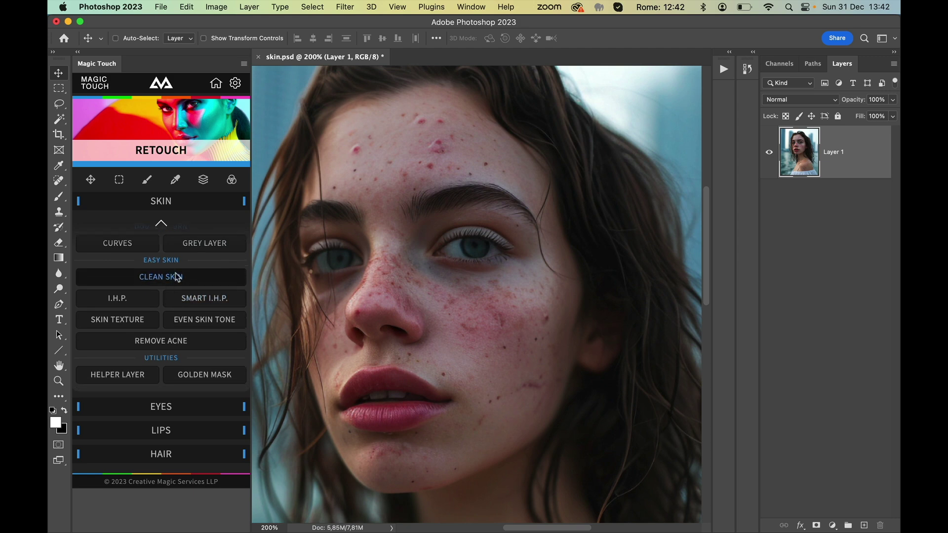
Run Magic Touch's Remove Acne action and accept the Dust & Scratches dialog.
click(172, 345)
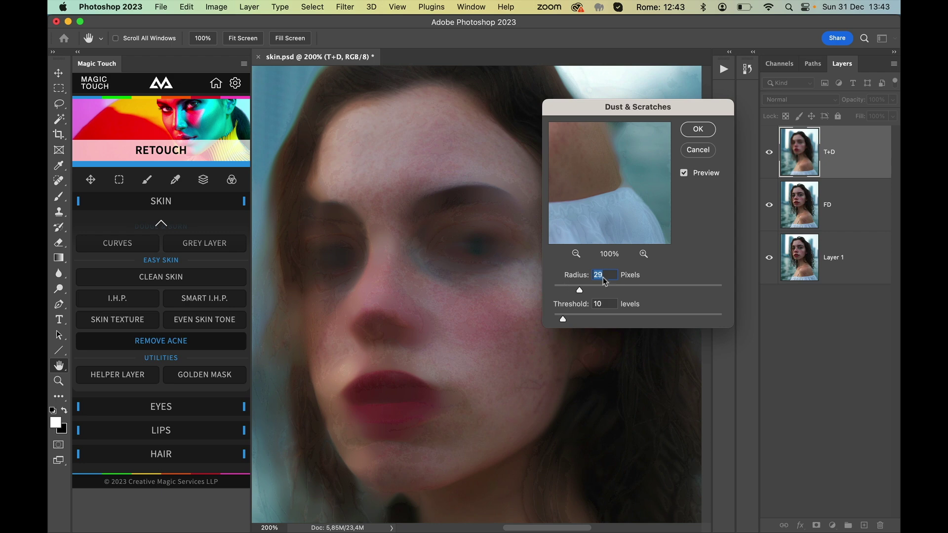
click(697, 129)
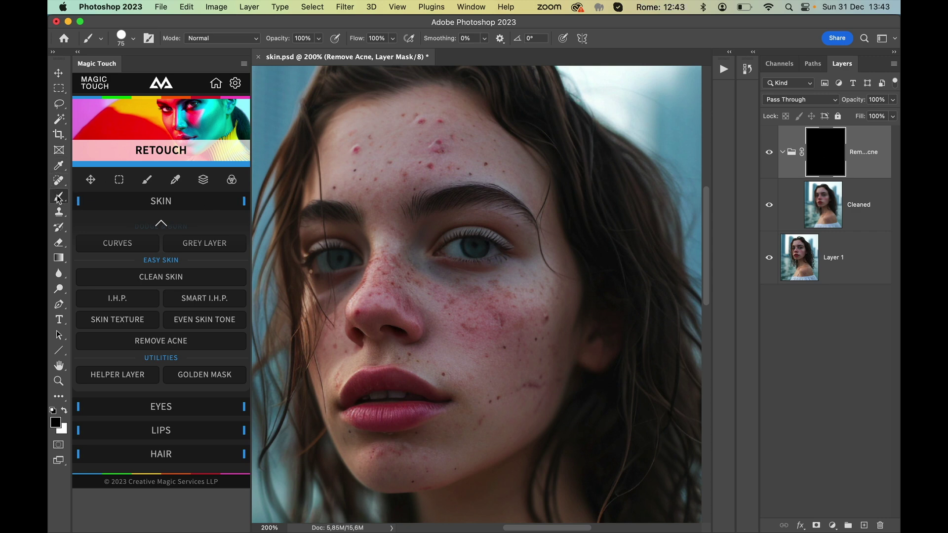
Paint white on the Remove Acne mask over the forehead, then set brush hardness to 0%.
click(64, 410)
mouse_move(360, 143)
mouse_down()
mouse_move(347, 169)
mouse_move(380, 164)
mouse_move(426, 134)
mouse_move(437, 146)
mouse_move(478, 152)
mouse_move(342, 175)
mouse_move(398, 152)
mouse_up()
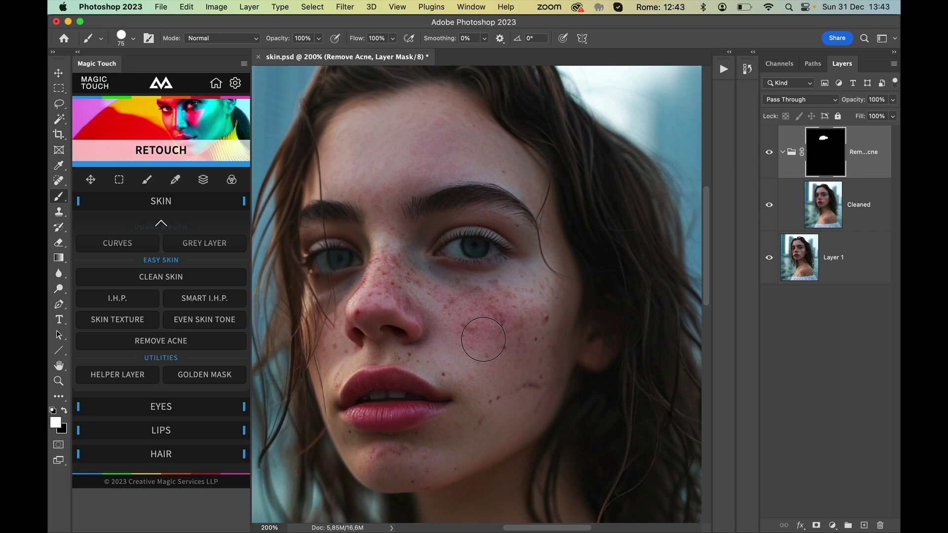
right_click(455, 300)
drag(591, 172, 488, 174)
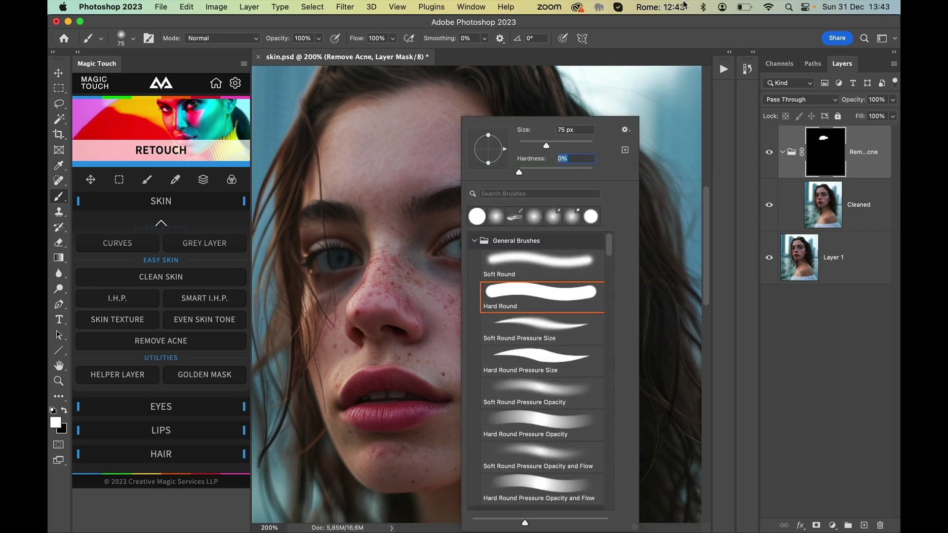
key(Return)
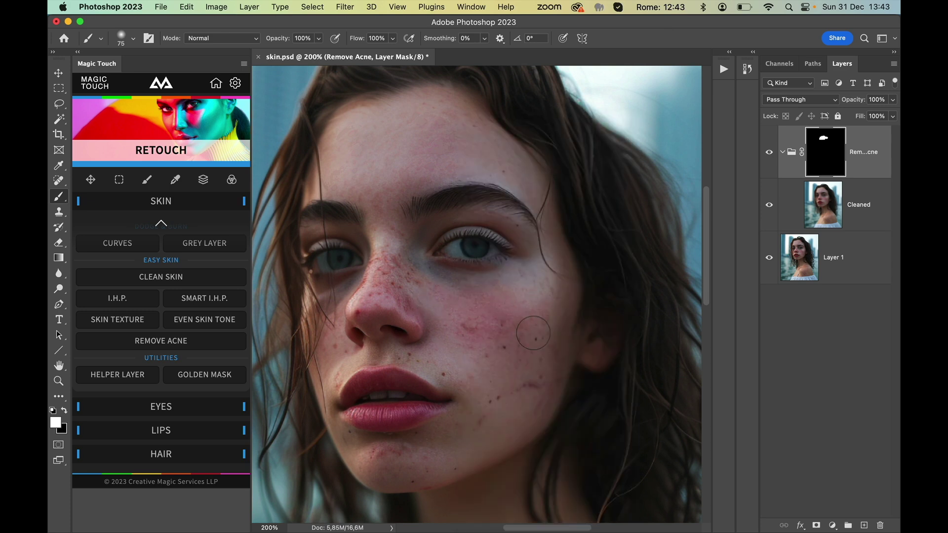
Paint the acne fix over the right cheek and toggle the group to compare.
mouse_move(533, 333)
mouse_down()
mouse_move(455, 303)
mouse_move(504, 401)
mouse_move(482, 419)
mouse_move(497, 348)
mouse_up()
click(770, 153)
click(769, 152)
click(769, 153)
click(769, 152)
Preview the Remove Acne group at 35% fill, return it to 100%, and collapse it.
click(894, 117)
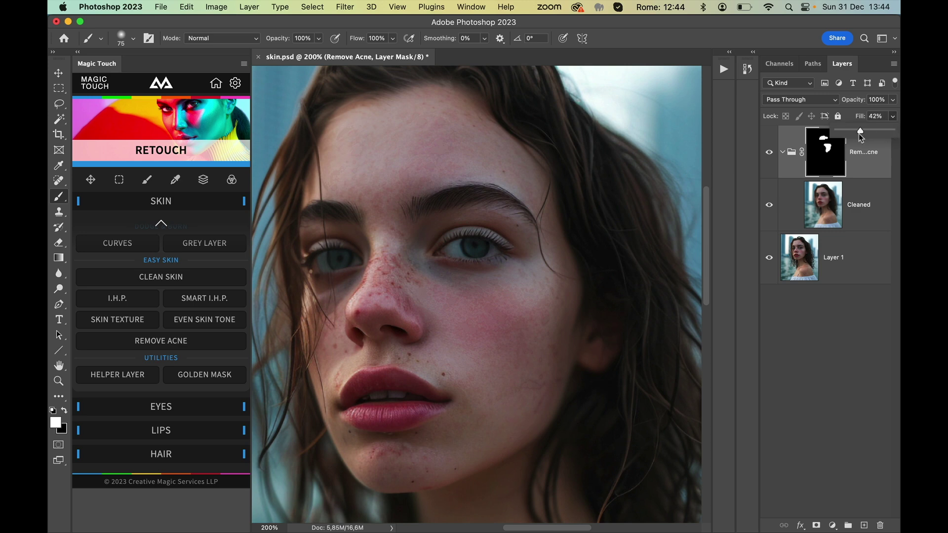
drag(858, 133, 895, 133)
click(864, 169)
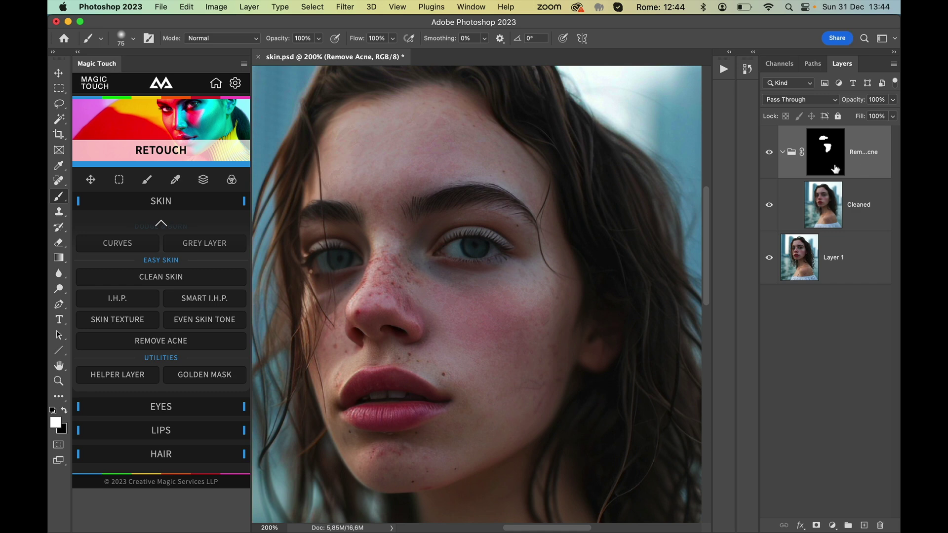
click(782, 153)
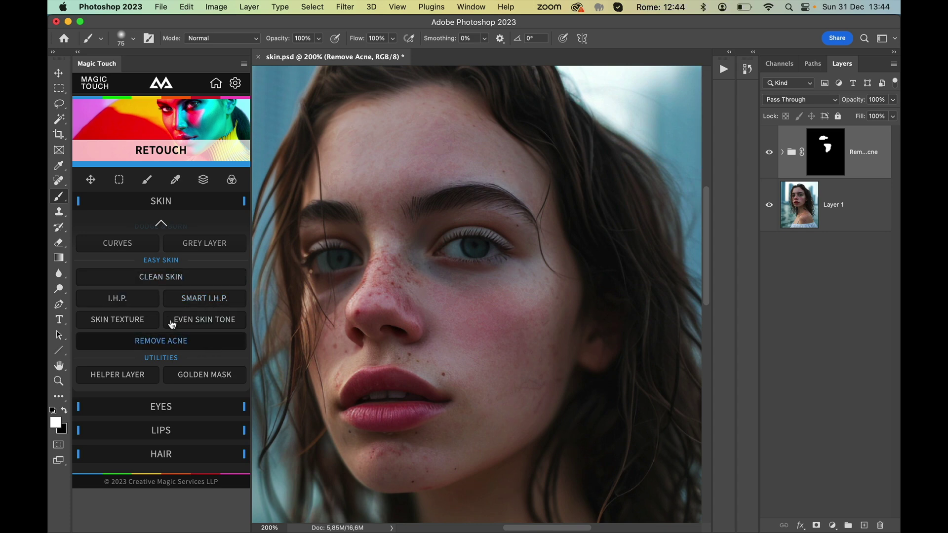
click(218, 305)
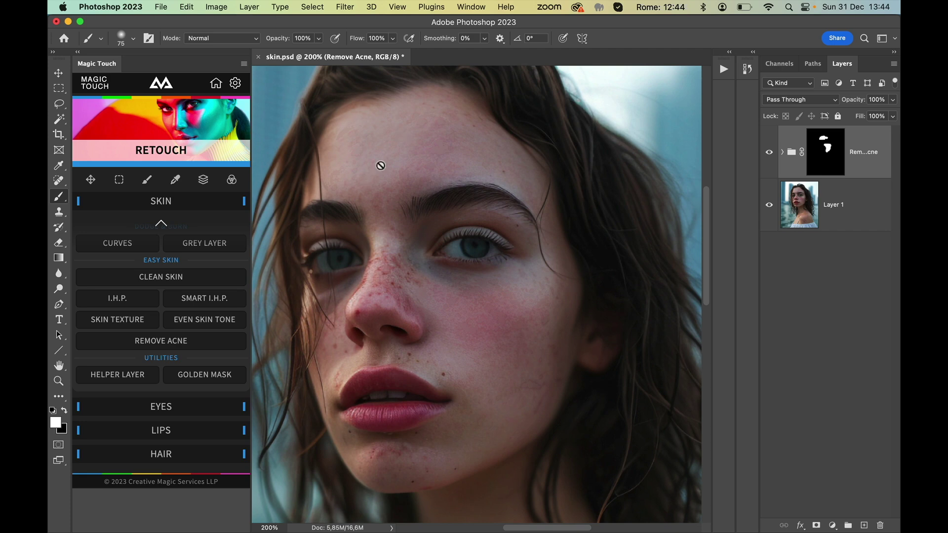
Add a Magic Touch Skin Texture layer and paint its texture onto the forehead.
click(123, 321)
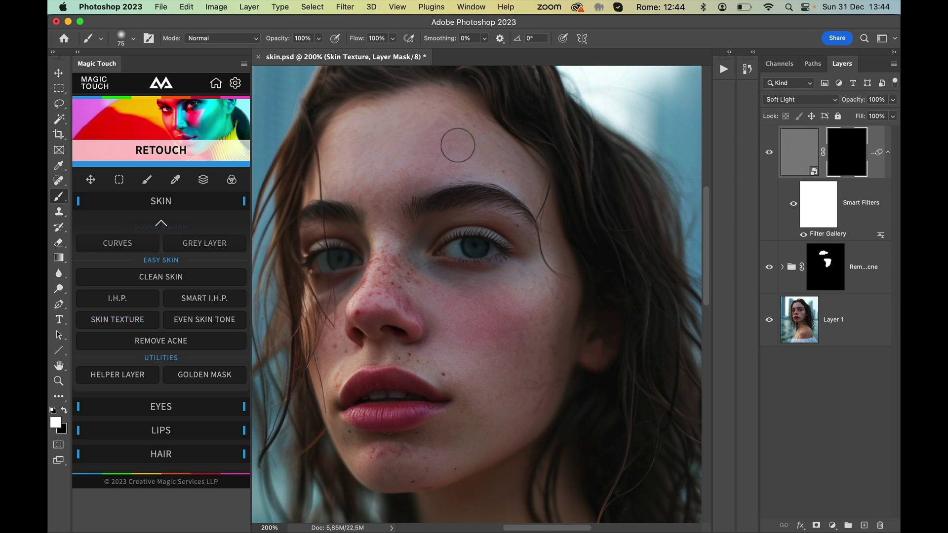
mouse_move(360, 152)
mouse_down()
mouse_move(351, 144)
mouse_move(356, 152)
mouse_move(400, 128)
mouse_move(415, 144)
mouse_up()
Lower the Texturizer's Sandstone scaling from 150 to 70% and apply the filter.
double_click(829, 235)
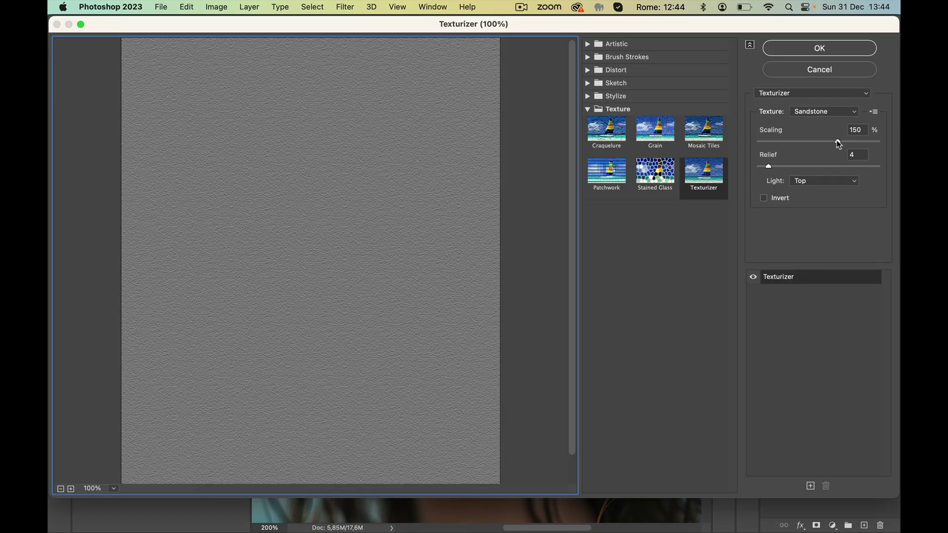
drag(837, 143, 777, 147)
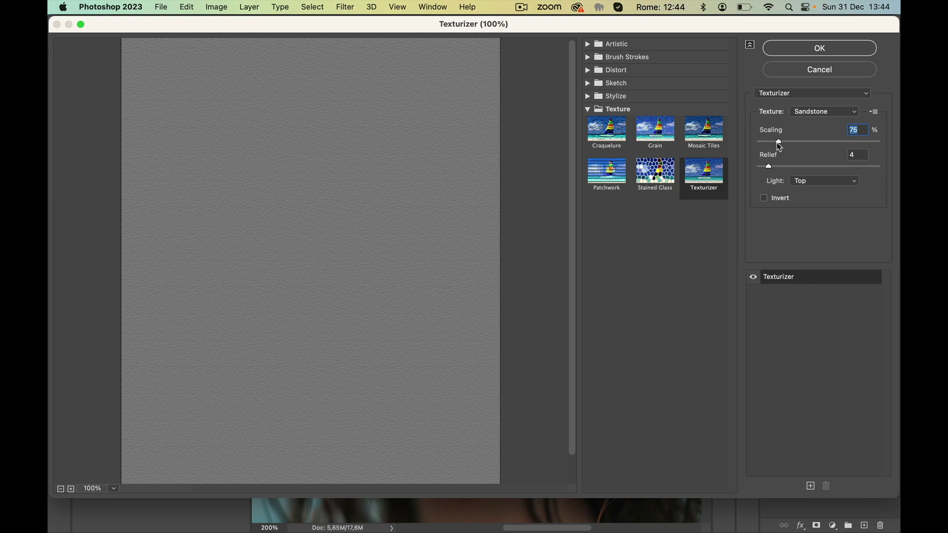
drag(777, 142, 775, 141)
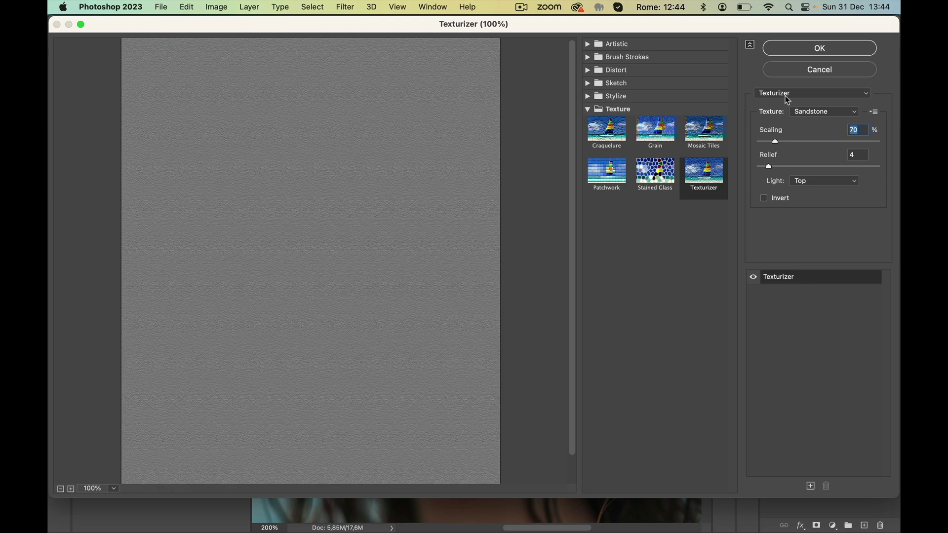
click(808, 49)
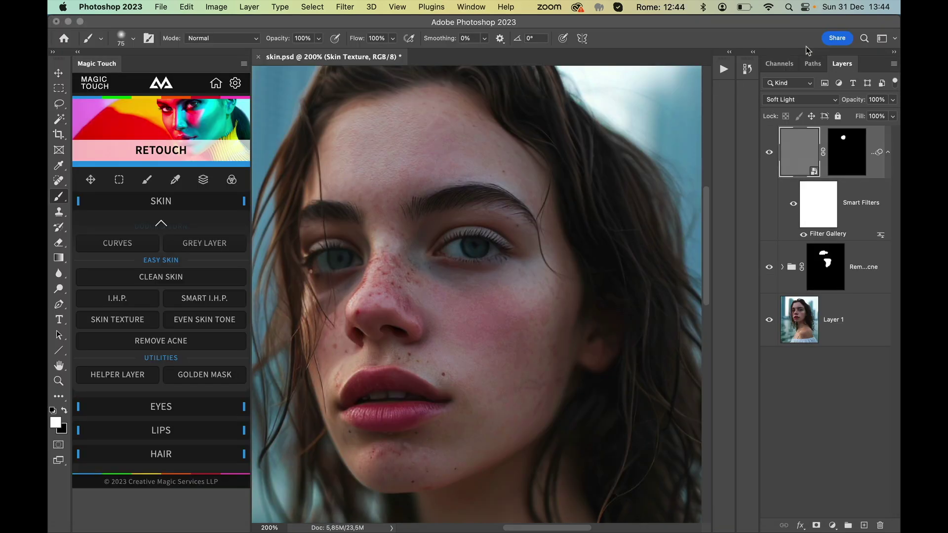
Paint white on the Skin Texture mask over the right cheek.
click(843, 163)
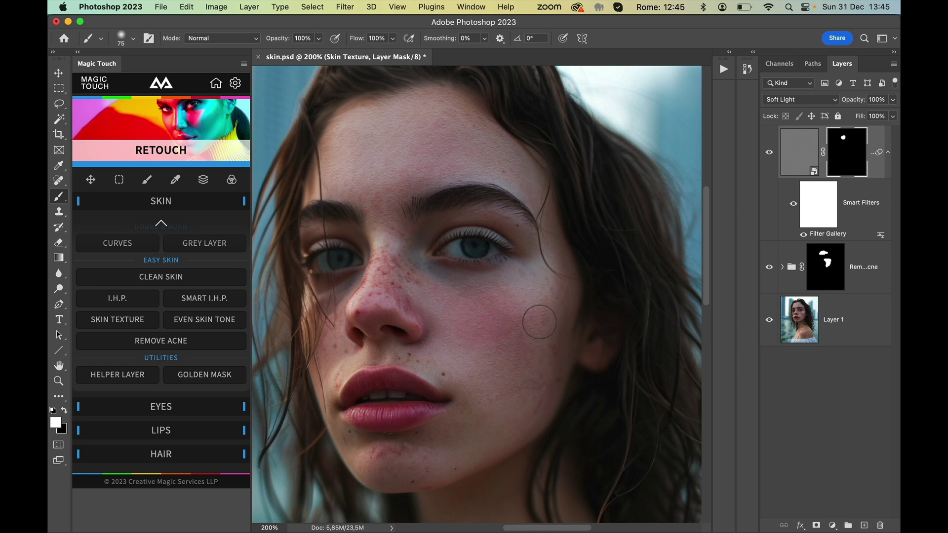
mouse_move(539, 322)
mouse_down()
mouse_move(474, 364)
mouse_move(510, 384)
mouse_move(526, 321)
mouse_up()
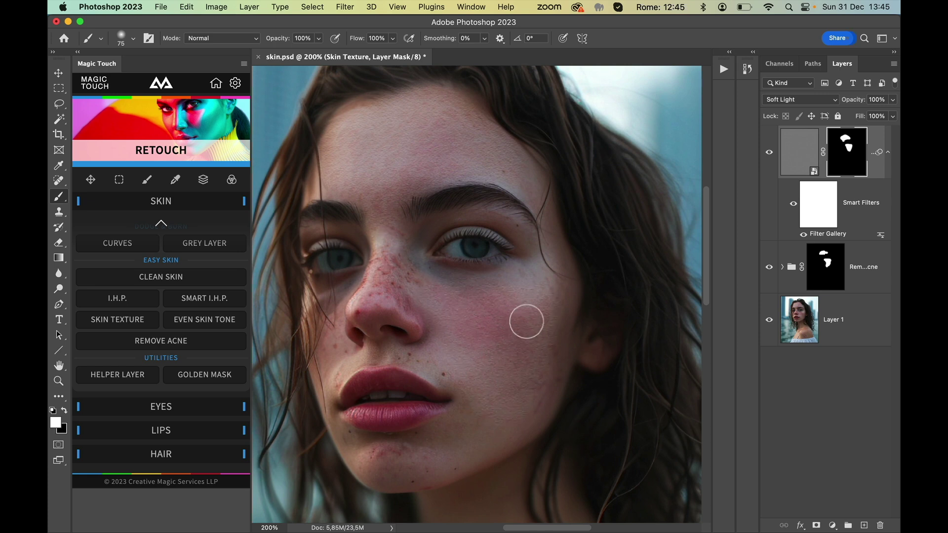
double_click(833, 235)
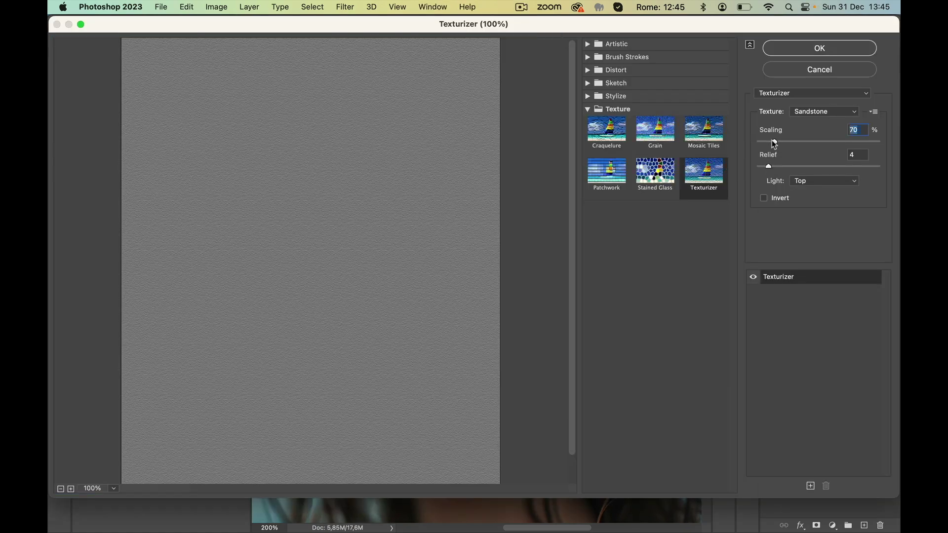
click(796, 52)
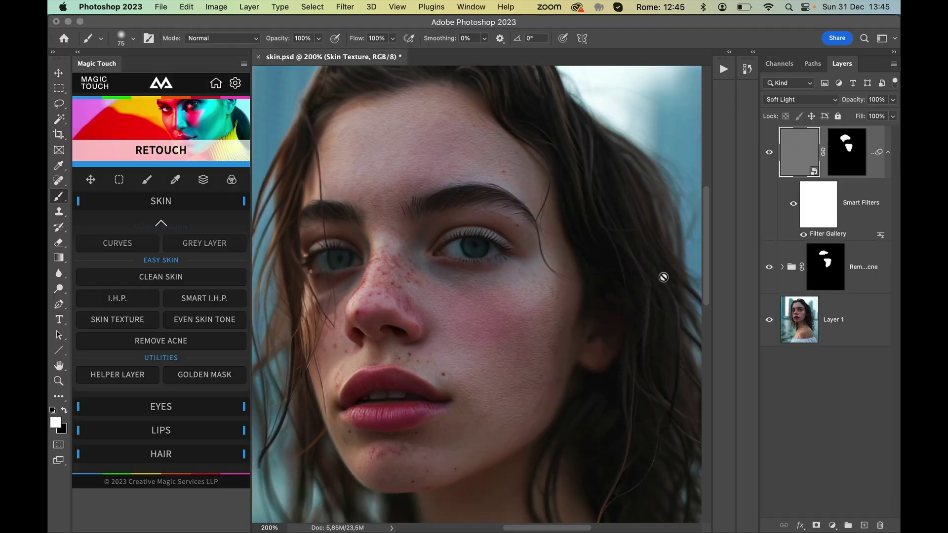
Leave Skin Texture's fill unchanged, collapse its smart filters, and select the Remove Acne mask.
click(892, 116)
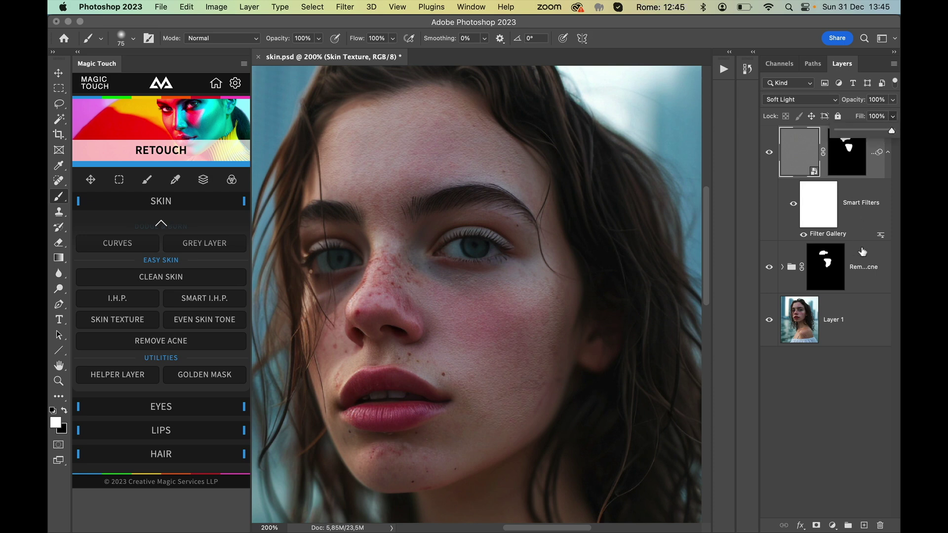
click(810, 155)
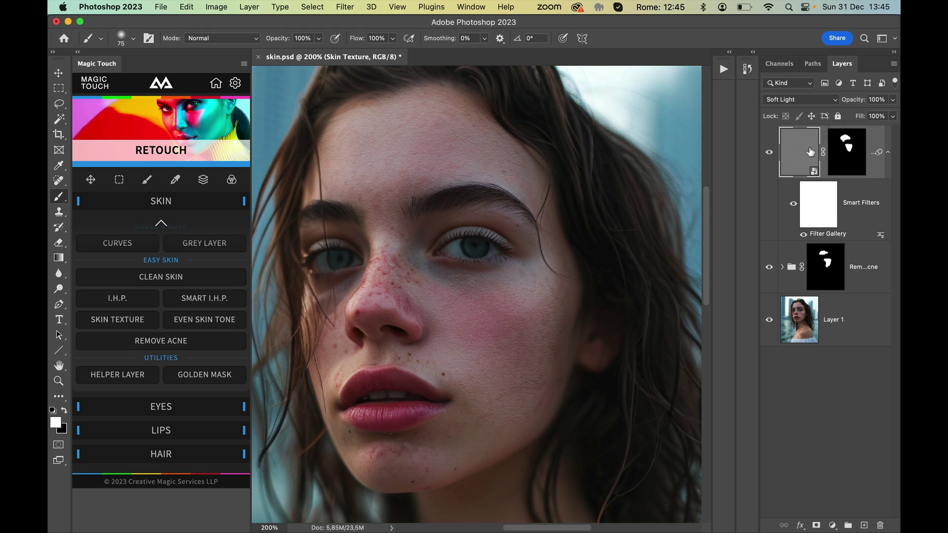
click(887, 152)
click(861, 209)
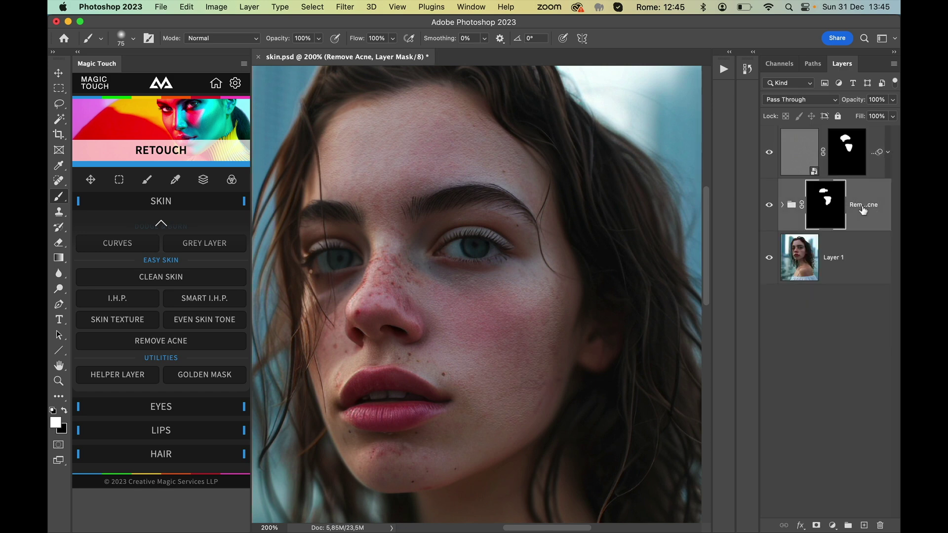